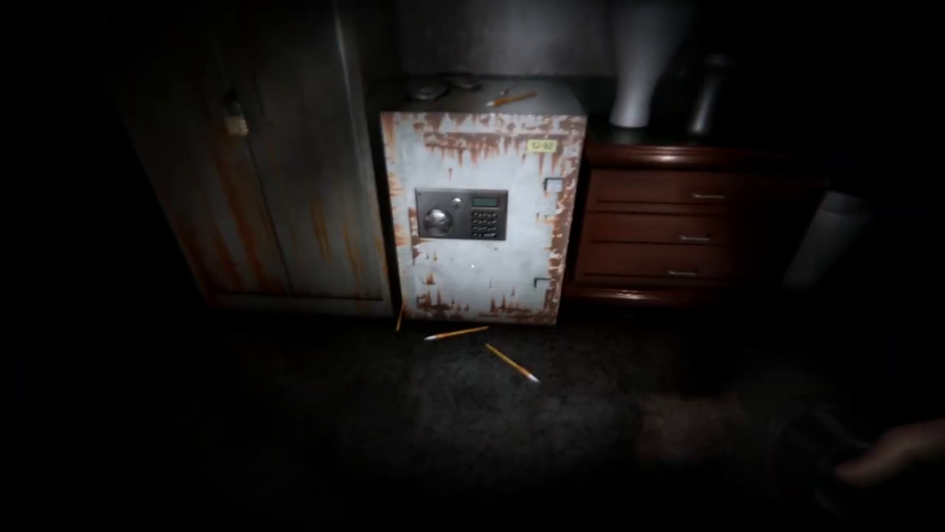
pyautogui.click(472, 266)
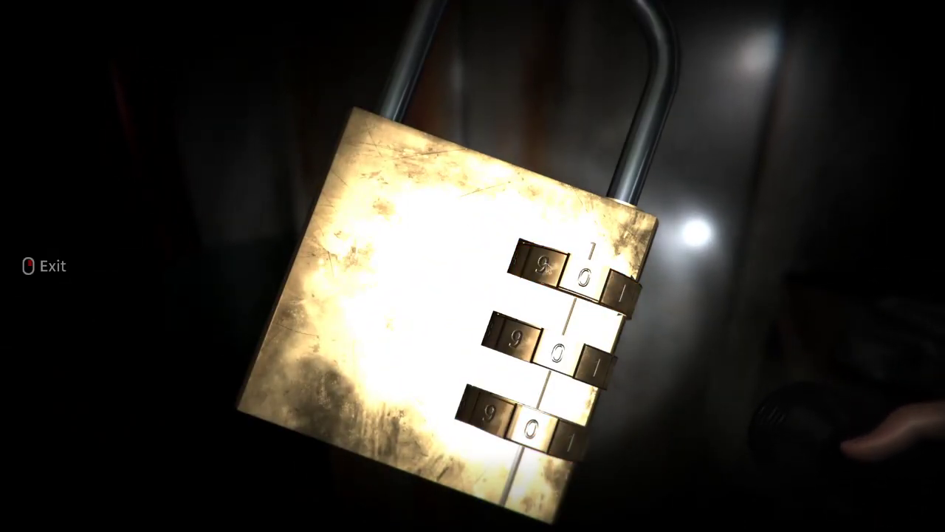
pyautogui.press('Escape')
pyautogui.press('Escape')
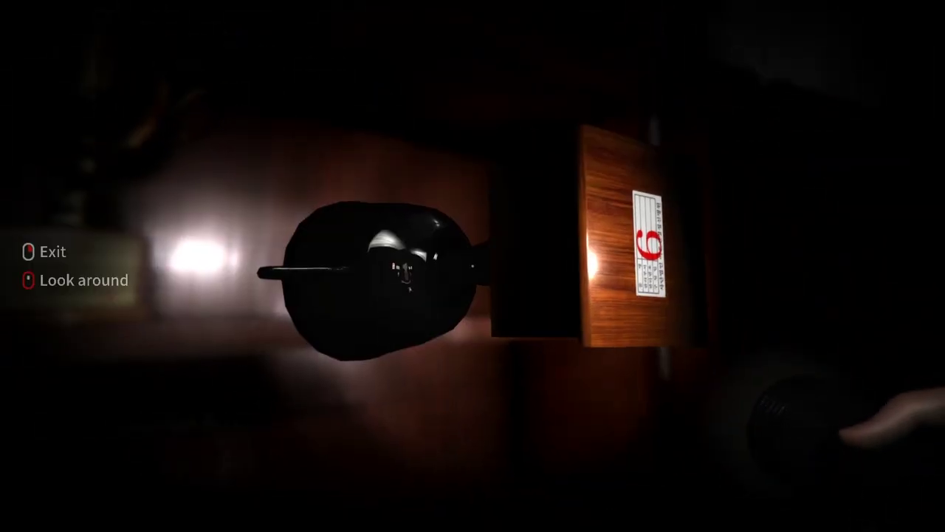
pyautogui.rightClick(473, 265)
pyautogui.click(473, 266)
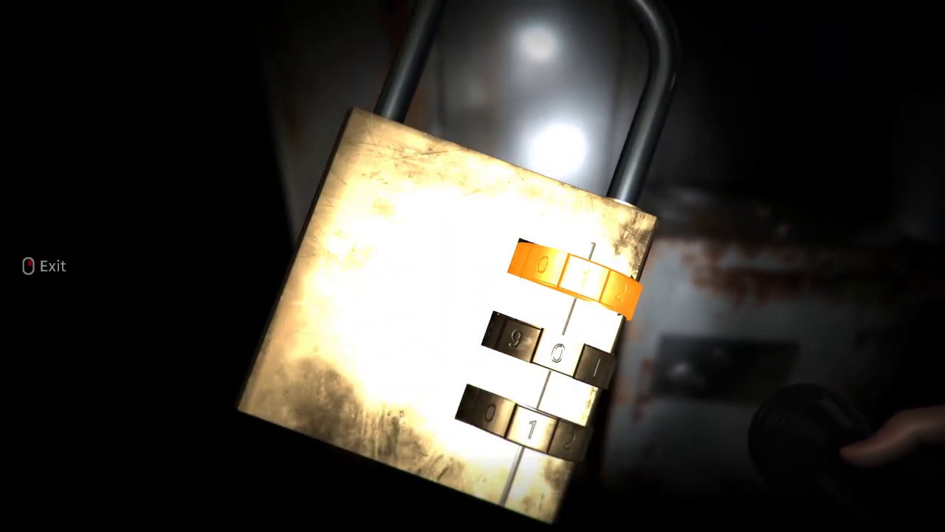
pyautogui.press('w')
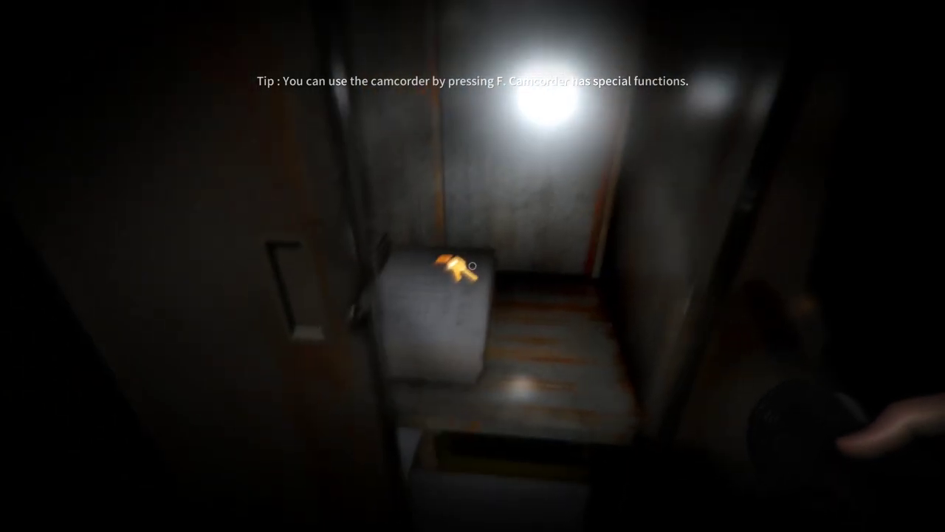
pyautogui.click(472, 266)
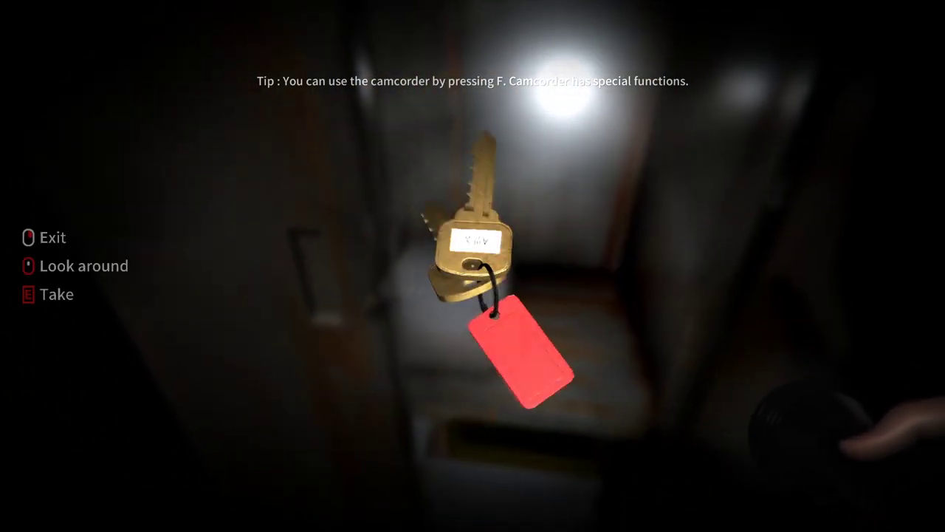